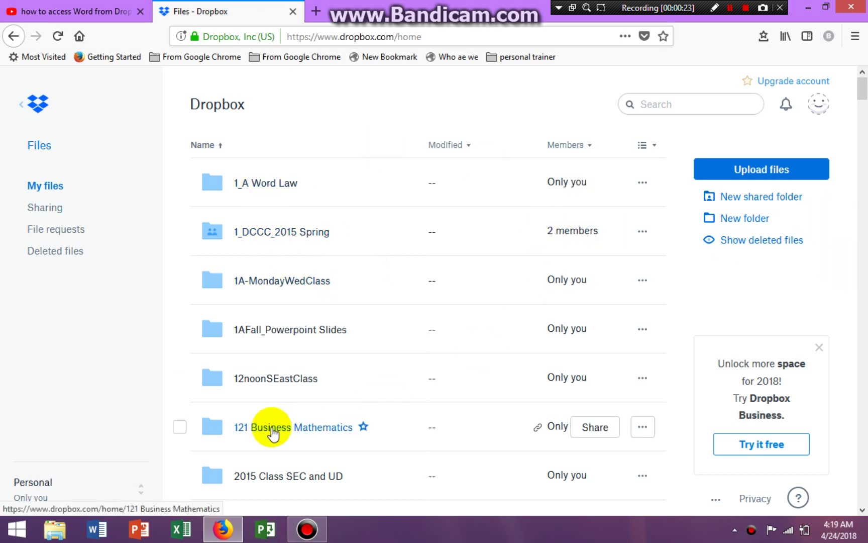
Step: Open the 1_A Word Law folder and scroll down to SmarArtEx2.docx
{"action": "left_click", "coordinate": [265, 192]}
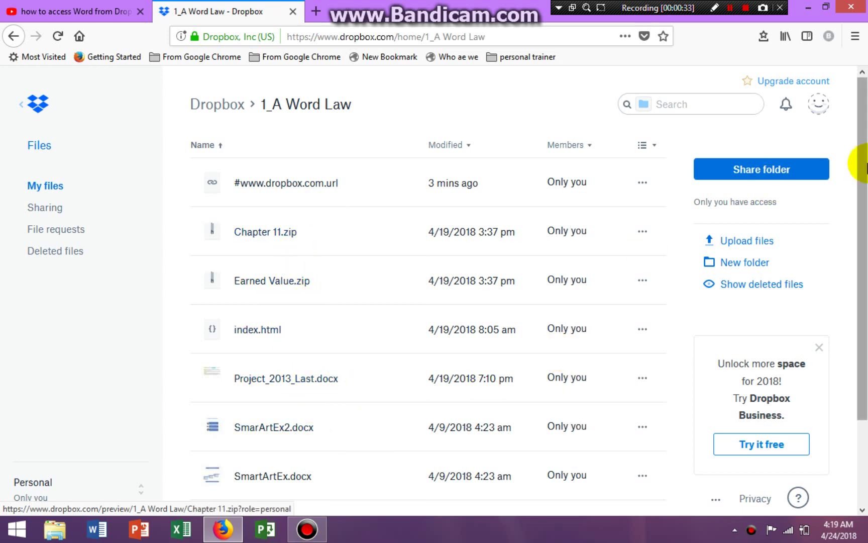
{"action": "left_click_drag", "start_coordinate": [866, 166], "coordinate": [856, 287]}
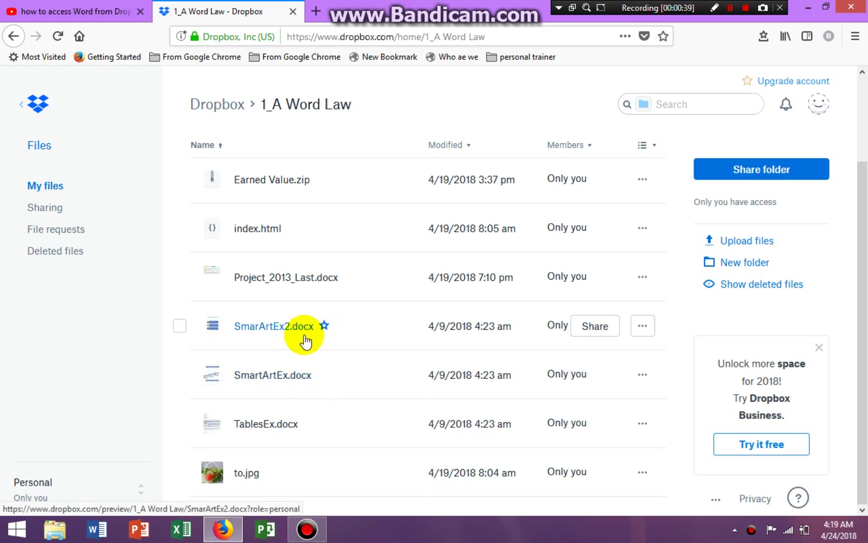
Step: Preview SmarArtEx2.docx, then open it in Microsoft Word Online
{"action": "left_click", "coordinate": [273, 328]}
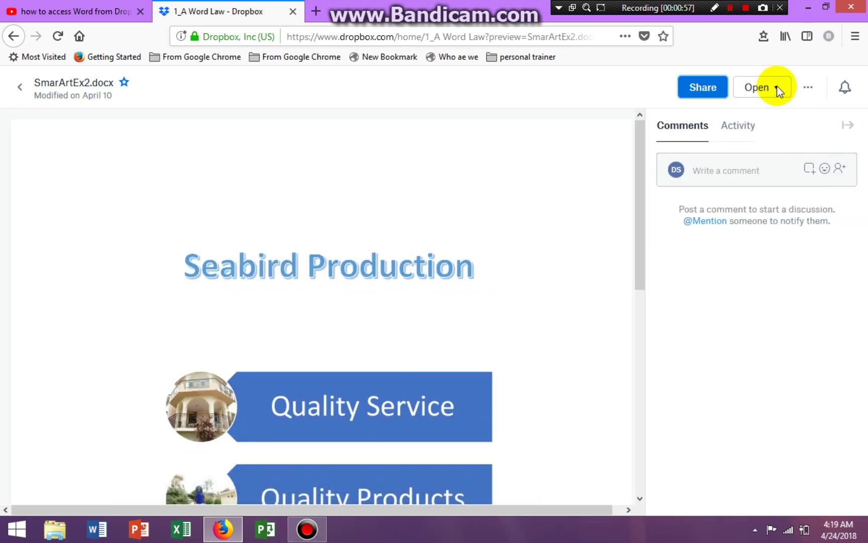
{"action": "left_click", "coordinate": [776, 89]}
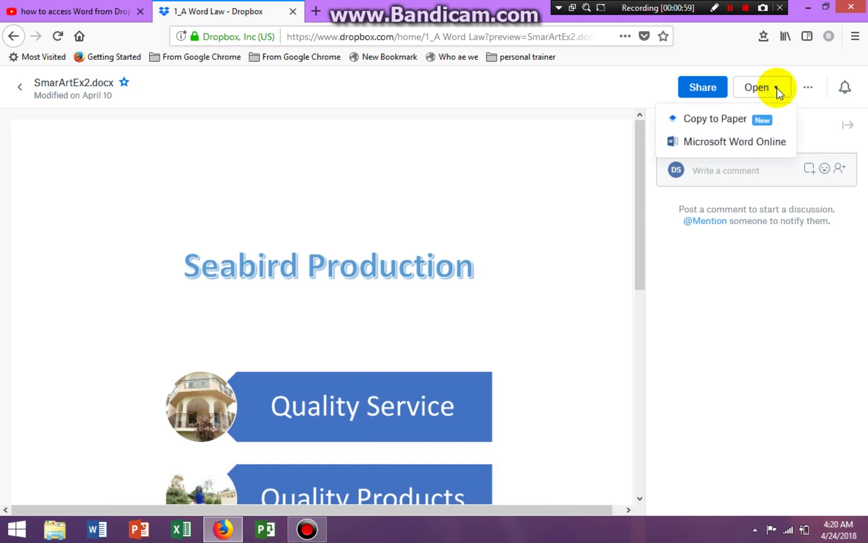
{"action": "left_click", "coordinate": [766, 143]}
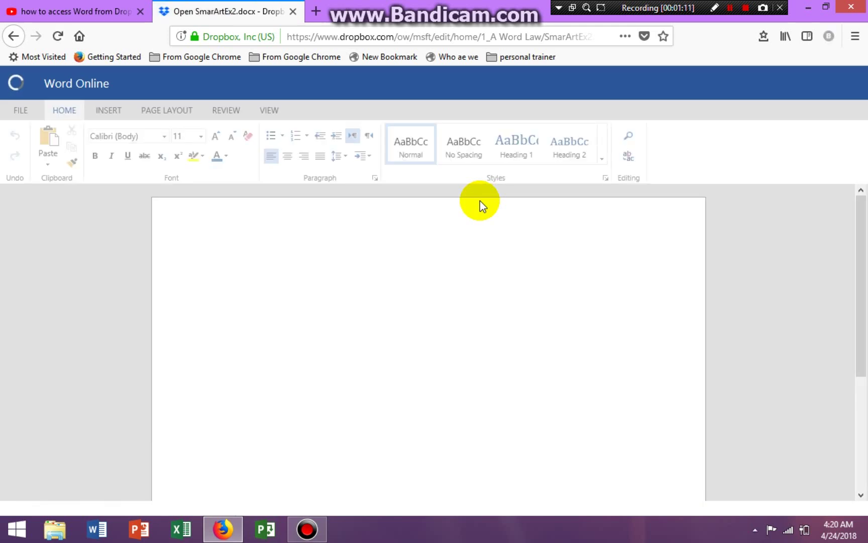
Step: Scroll through SmarArtEx2, selecting the Quality banners graphic, then return to the Seabird Production title
{"action": "scroll", "coordinate": [505, 214], "scroll_direction": "down", "scroll_amount": 4}
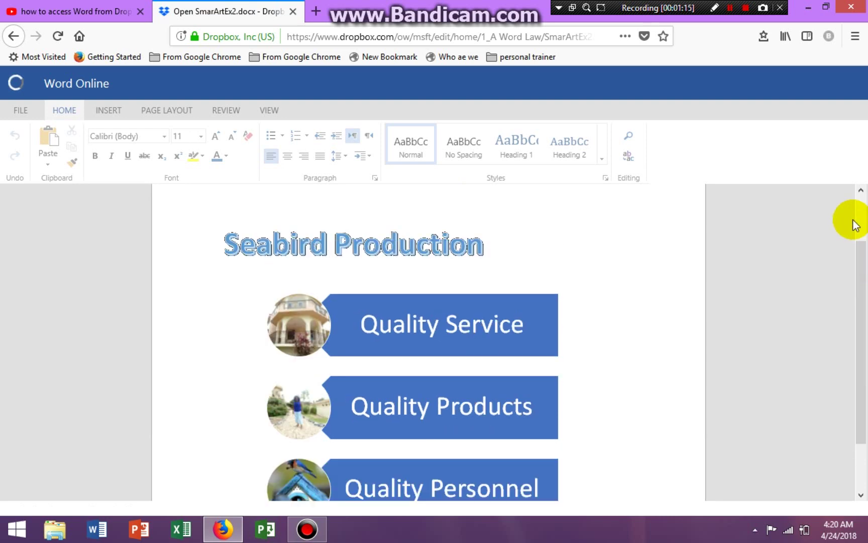
{"action": "left_click", "coordinate": [457, 324]}
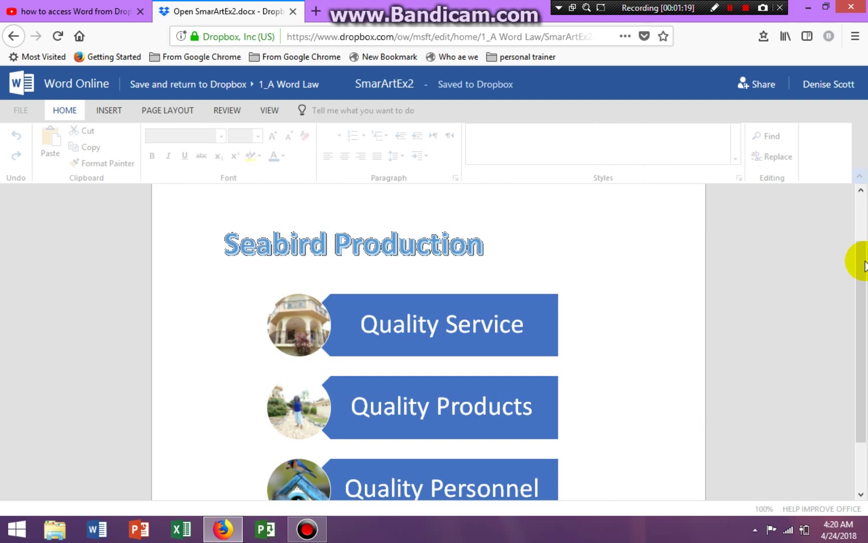
{"action": "left_click_drag", "start_coordinate": [861, 265], "coordinate": [861, 200]}
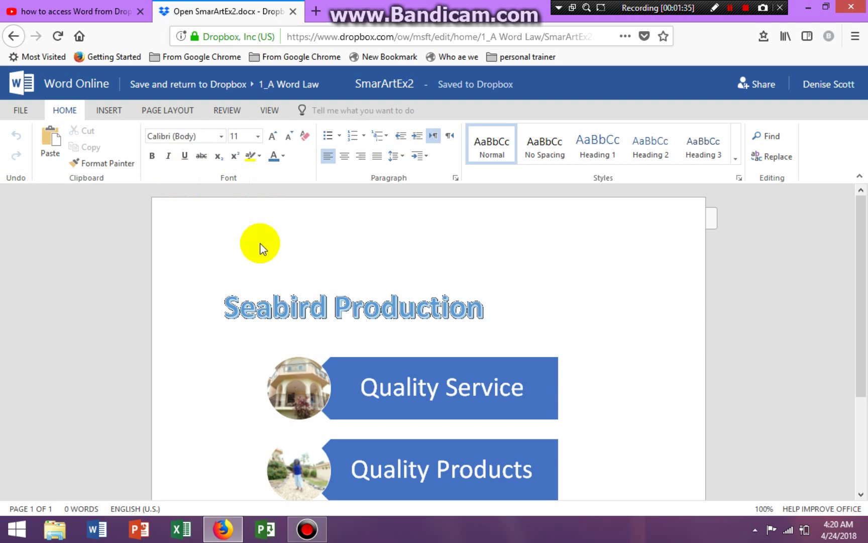
{"action": "left_click", "coordinate": [223, 305]}
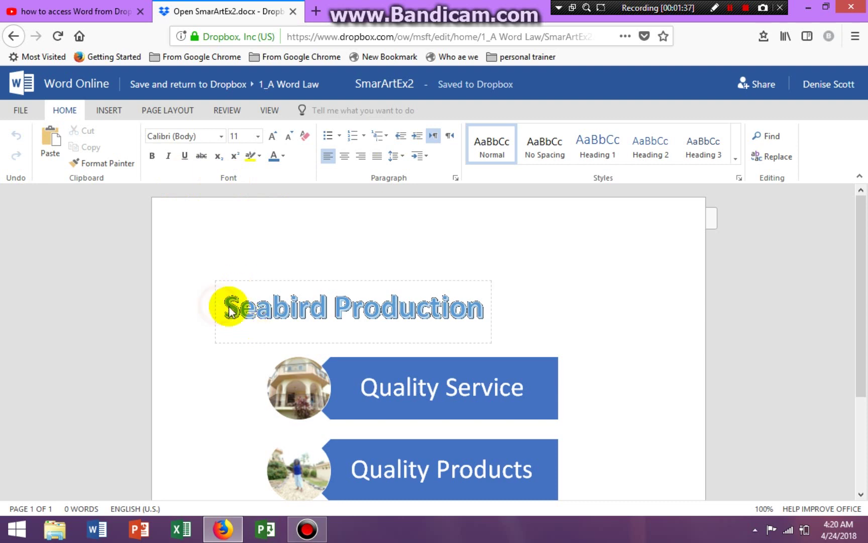
{"action": "left_click", "coordinate": [229, 306]}
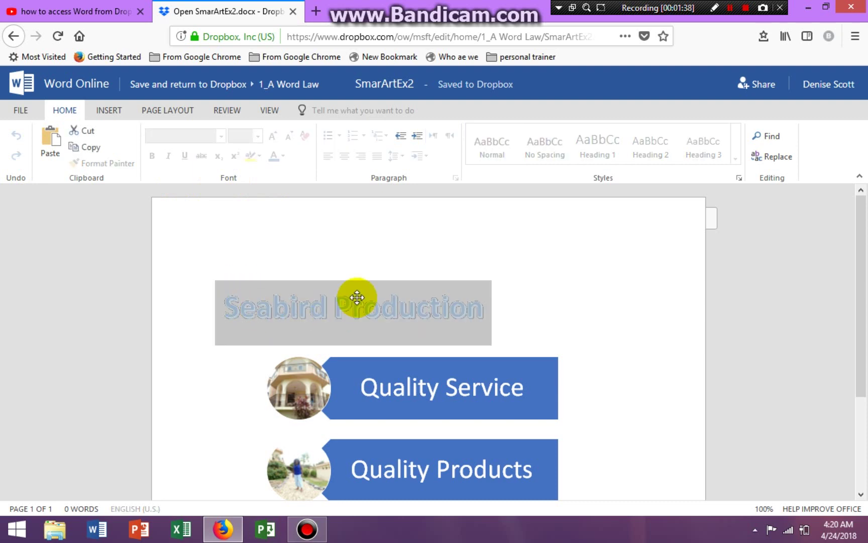
{"action": "left_click", "coordinate": [558, 323]}
{"action": "left_click", "coordinate": [477, 313]}
{"action": "left_click", "coordinate": [476, 313]}
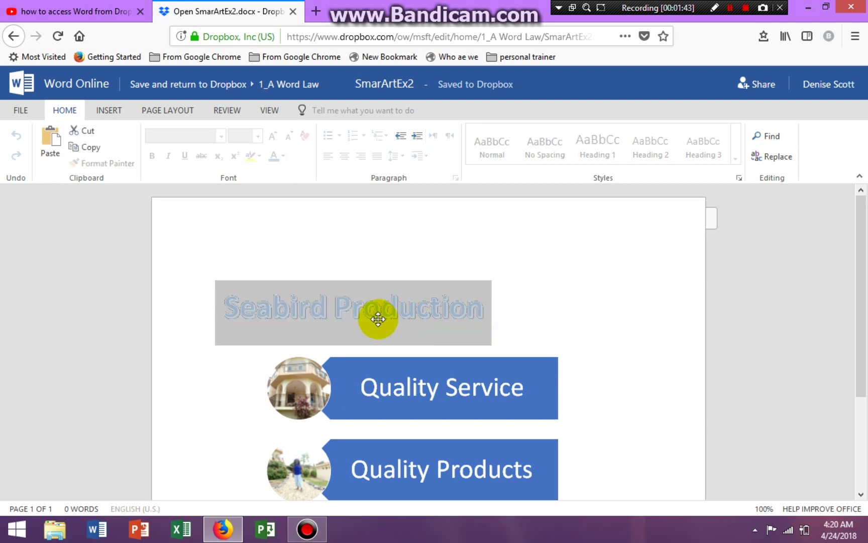
{"action": "left_click", "coordinate": [219, 365]}
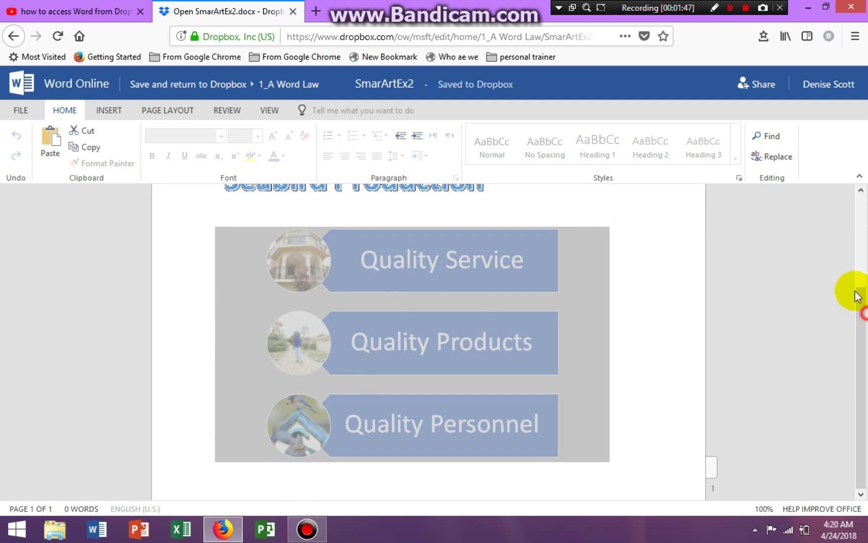
{"action": "scroll", "coordinate": [859, 189], "scroll_direction": "up", "scroll_amount": 3}
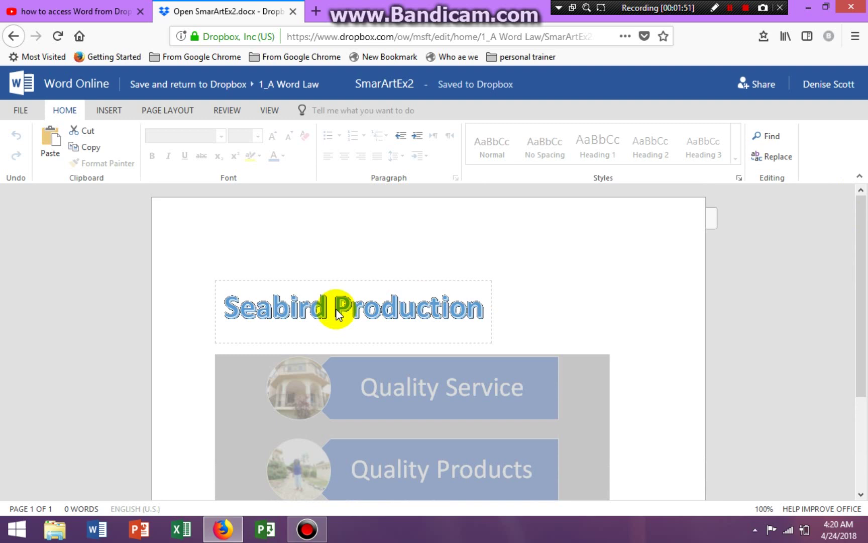
{"action": "left_click", "coordinate": [336, 308]}
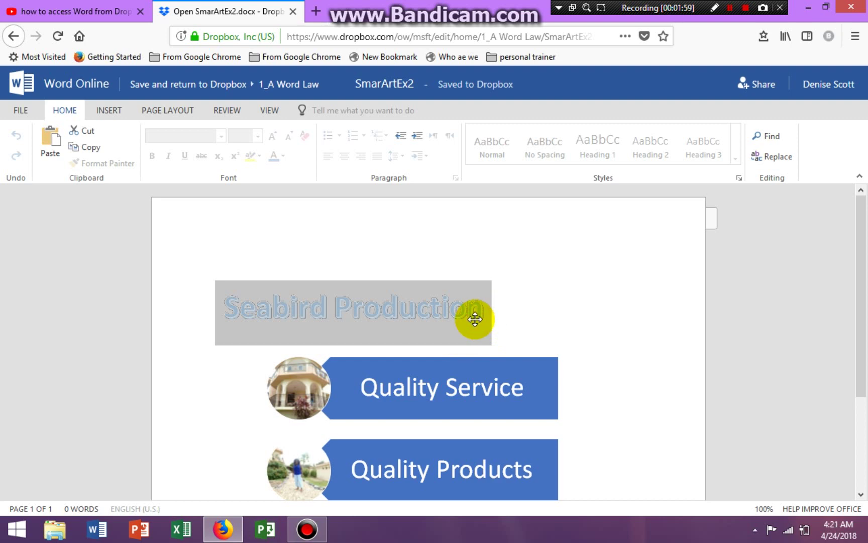
{"action": "left_click", "coordinate": [563, 305]}
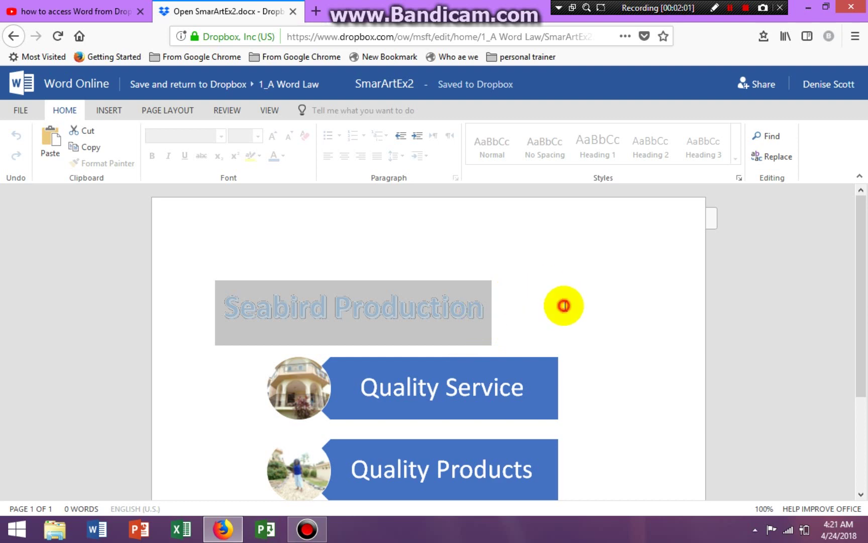
{"action": "left_click", "coordinate": [484, 306]}
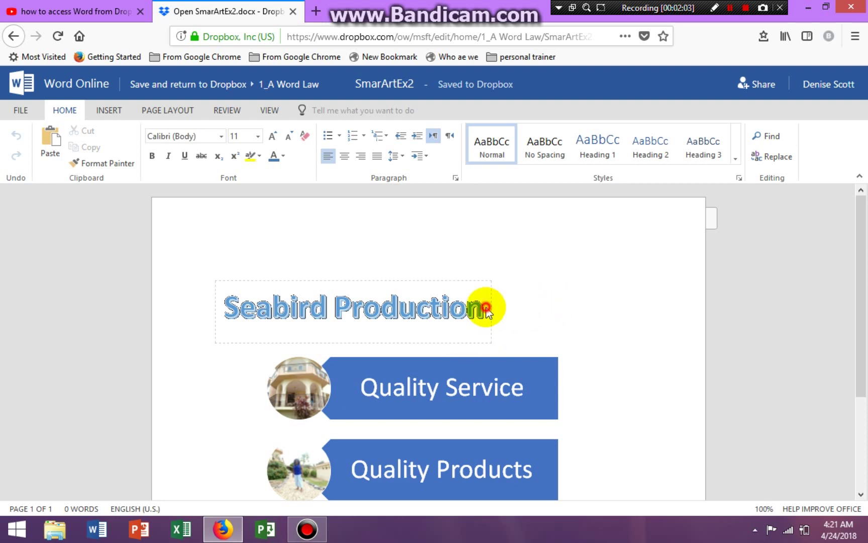
{"action": "left_click", "coordinate": [511, 328]}
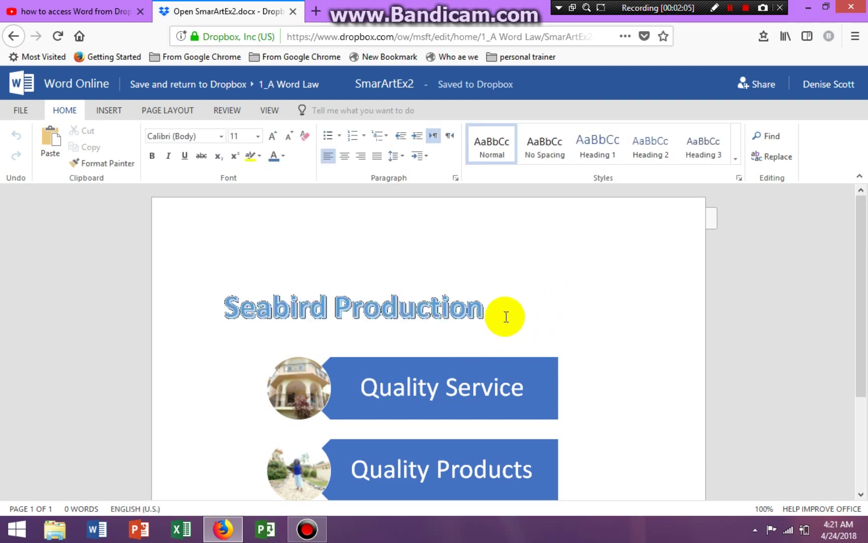
Step: Type 'Ms. D.' on a new line a few lines below the Seabird Production title
{"action": "key", "text": "Return"}
{"action": "key", "text": "Return"}
{"action": "key", "text": "Return"}
{"action": "key", "text": "Return"}
{"action": "key", "text": "Return"}
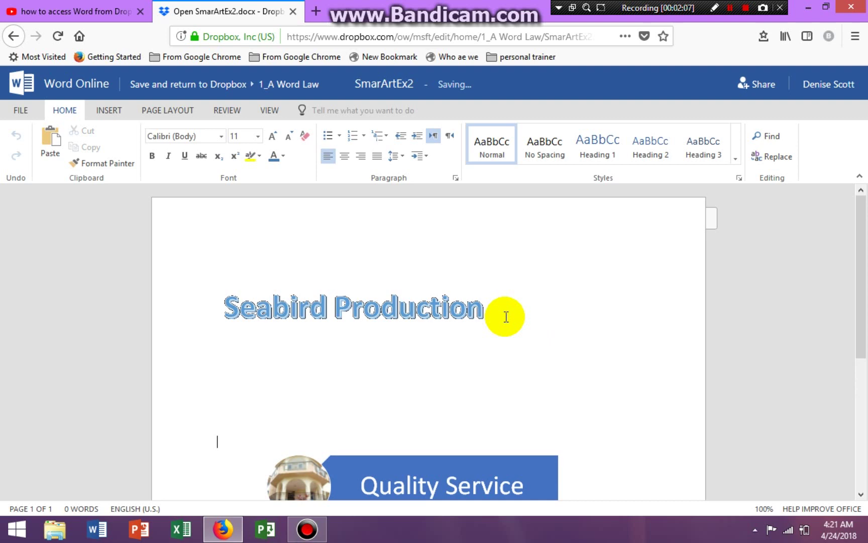
{"action": "left_click", "coordinate": [298, 396]}
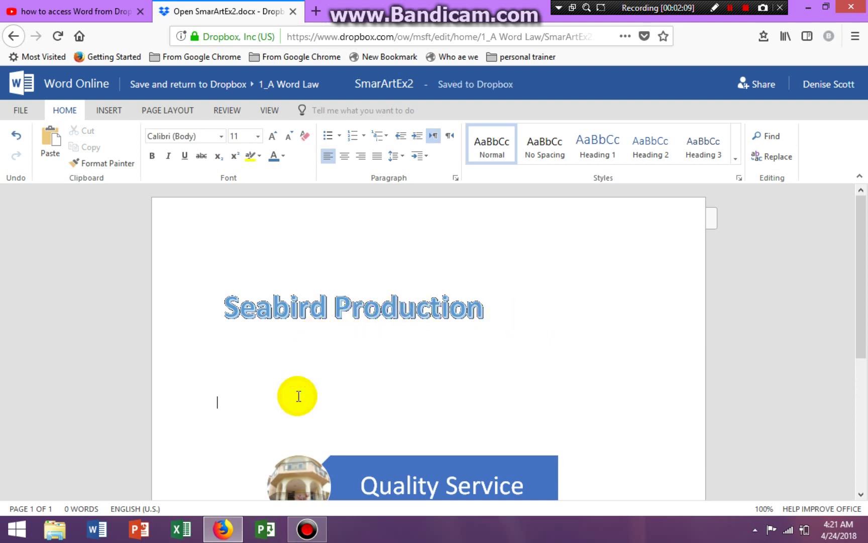
{"action": "type", "text": "Ms. D."}
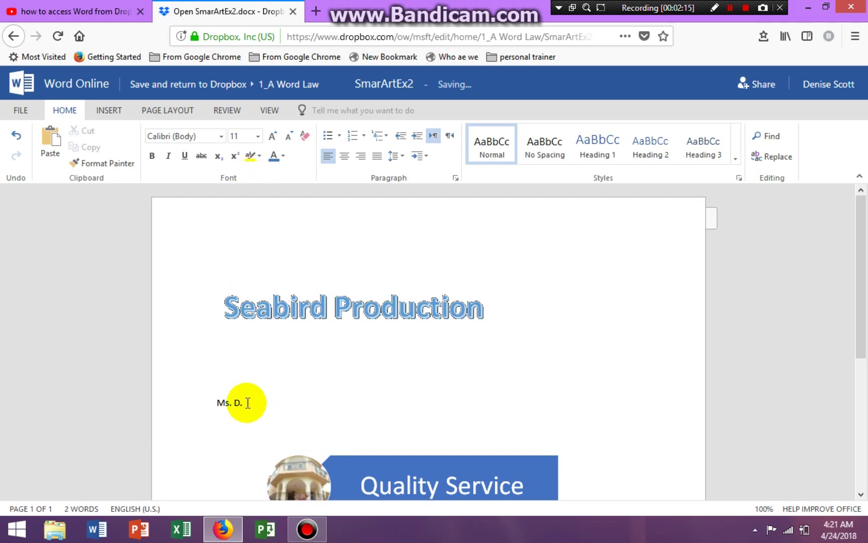
Step: Format 'Ms. D.' as bold 14-point text and save the document back to Dropbox
{"action": "left_click_drag", "start_coordinate": [246, 403], "coordinate": [209, 403]}
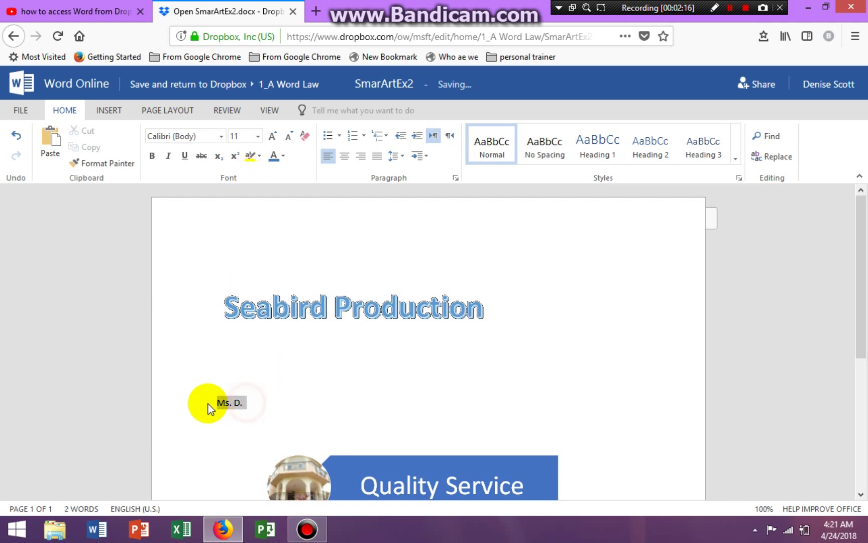
{"action": "left_click", "coordinate": [259, 141]}
{"action": "left_click", "coordinate": [238, 244]}
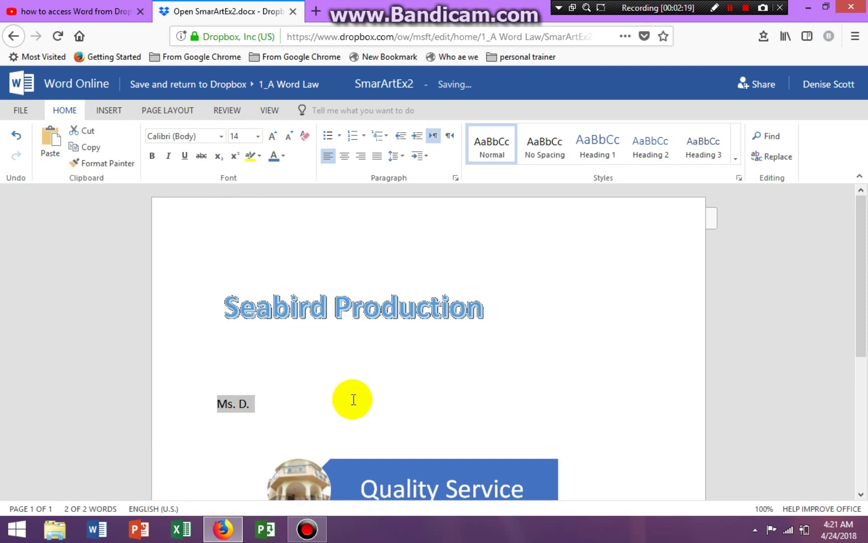
{"action": "left_click", "coordinate": [300, 387]}
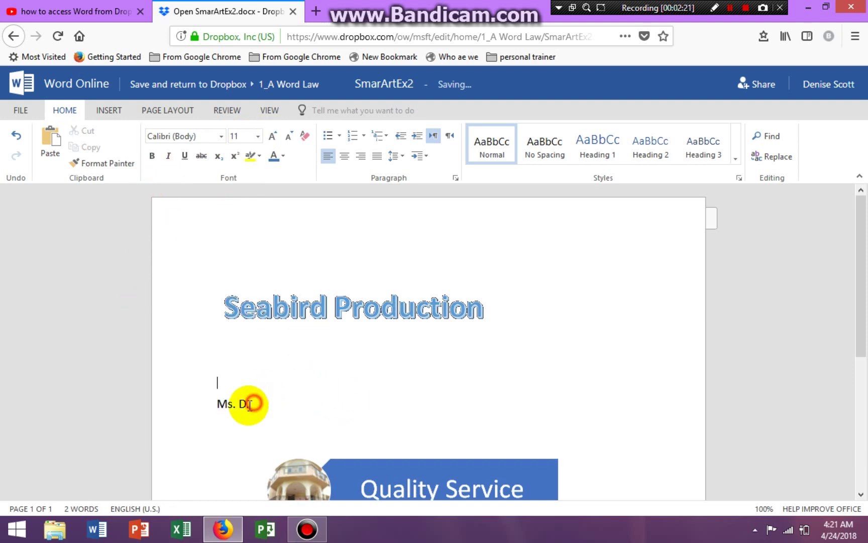
{"action": "left_click_drag", "start_coordinate": [248, 403], "coordinate": [200, 411]}
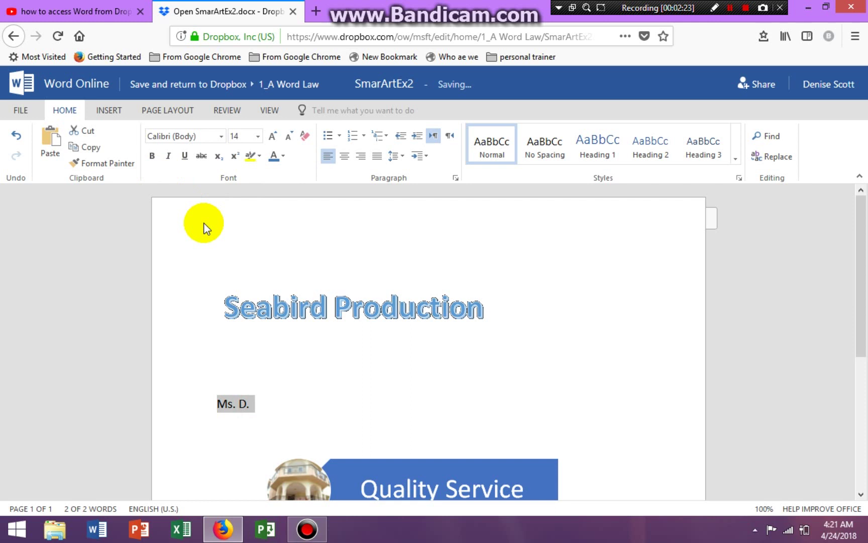
{"action": "left_click", "coordinate": [152, 156]}
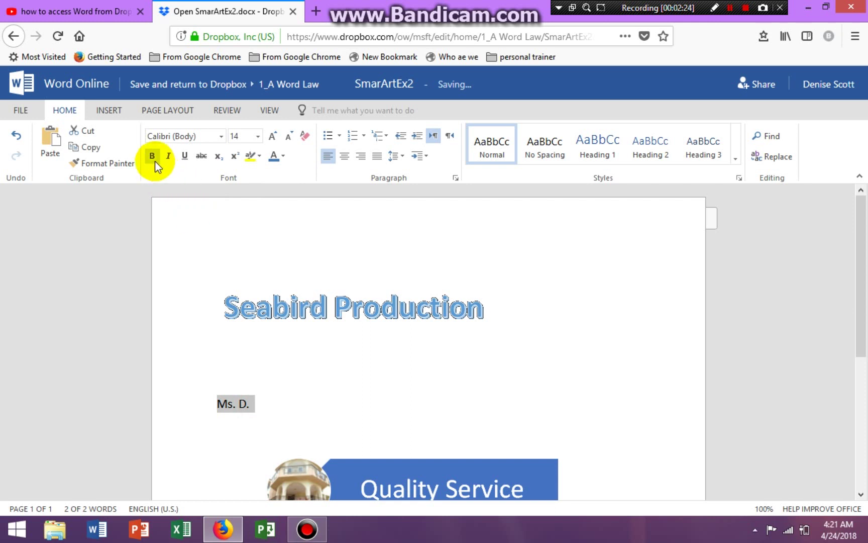
{"action": "left_click", "coordinate": [295, 389]}
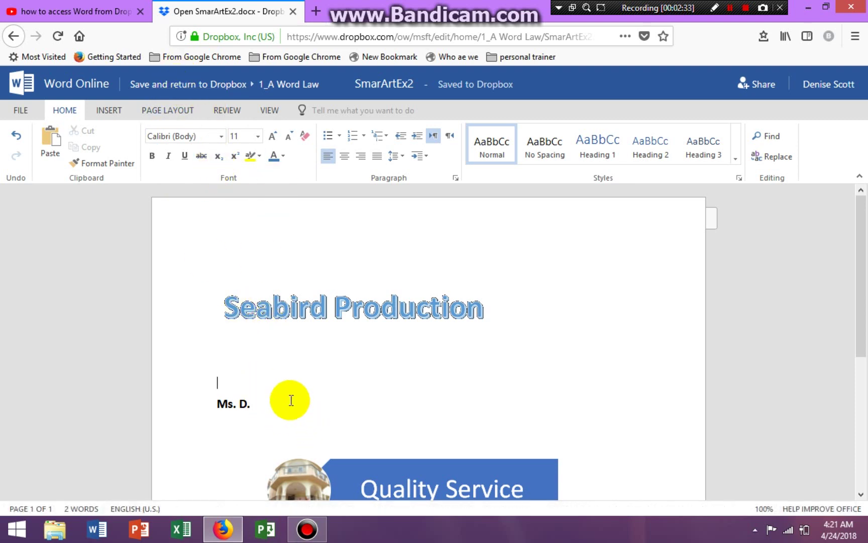
{"action": "left_click", "coordinate": [165, 85]}
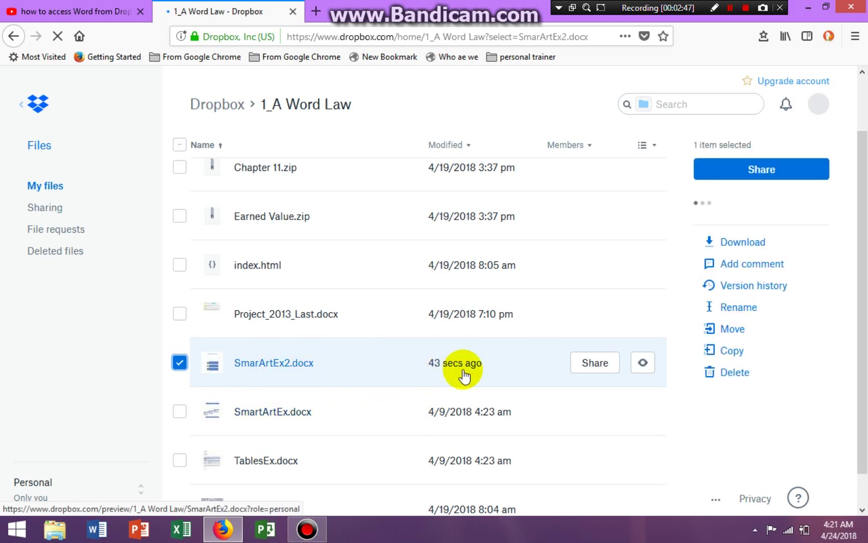
Step: Deselect the SmarArtEx2.docx row and open its preview
{"action": "left_click", "coordinate": [270, 372]}
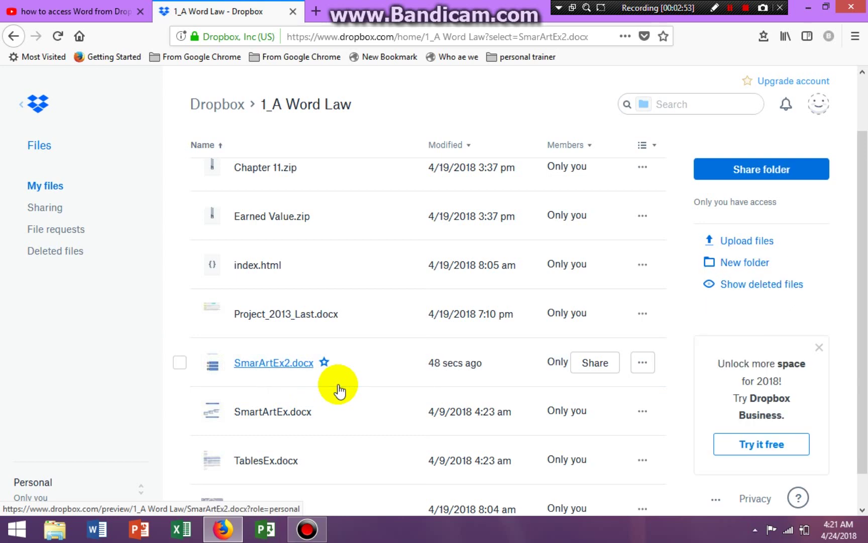
{"action": "left_click", "coordinate": [278, 366]}
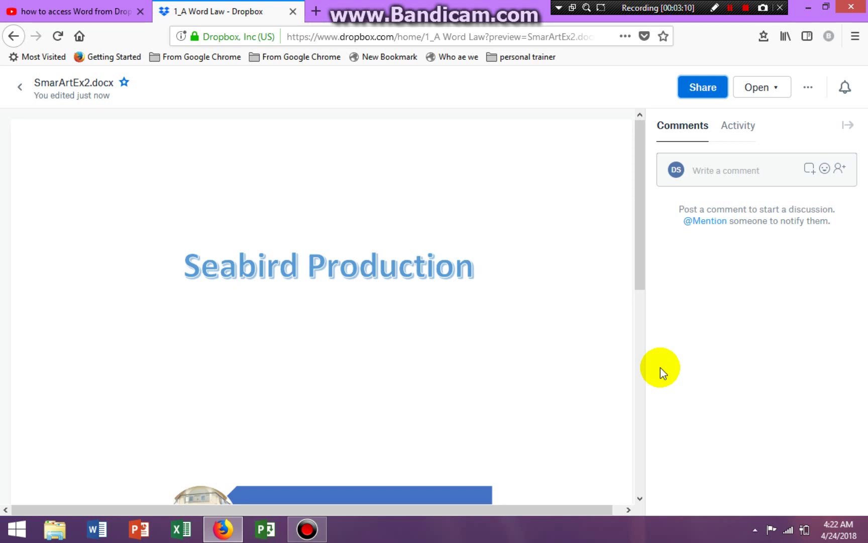
Step: Reopen SmarArtEx2.docx in Microsoft Word Online and scroll to check the bold Ms. D. line
{"action": "left_click", "coordinate": [638, 243]}
{"action": "left_click_drag", "start_coordinate": [638, 243], "coordinate": [643, 161]}
{"action": "left_click", "coordinate": [775, 87]}
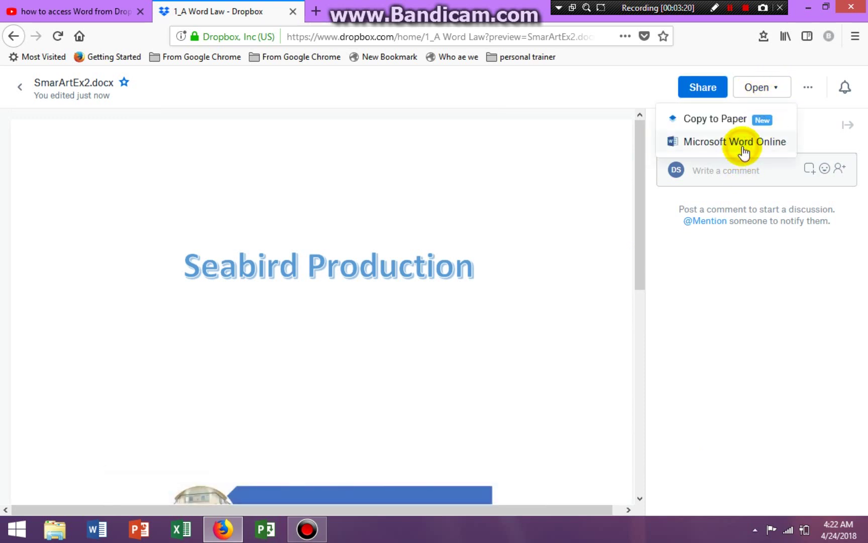
{"action": "left_click", "coordinate": [743, 144]}
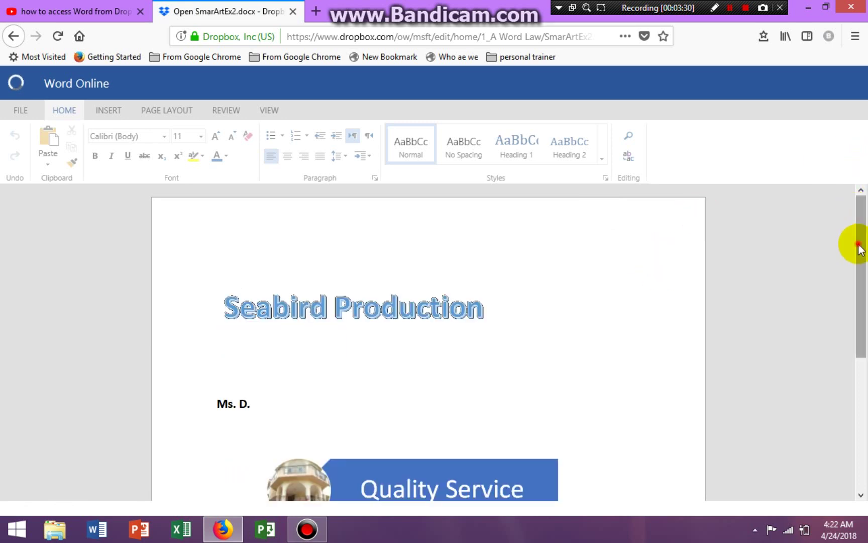
{"action": "mouse_move", "coordinate": [859, 248]}
{"action": "left_mouse_down"}
{"action": "mouse_move", "coordinate": [855, 294]}
{"action": "mouse_move", "coordinate": [859, 262]}
{"action": "left_mouse_up"}
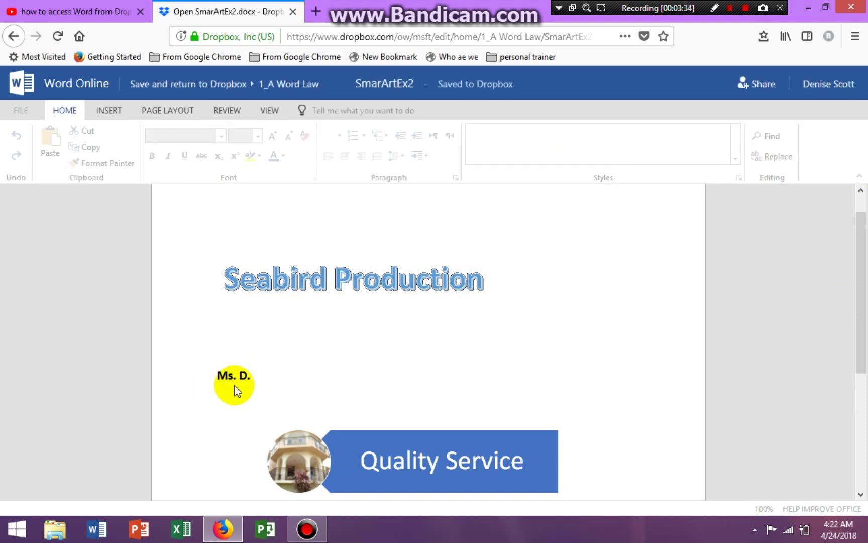
Step: Save SmarArtEx2 back to the 1_A Word Law folder and sign out of Dropbox
{"action": "left_click", "coordinate": [200, 88]}
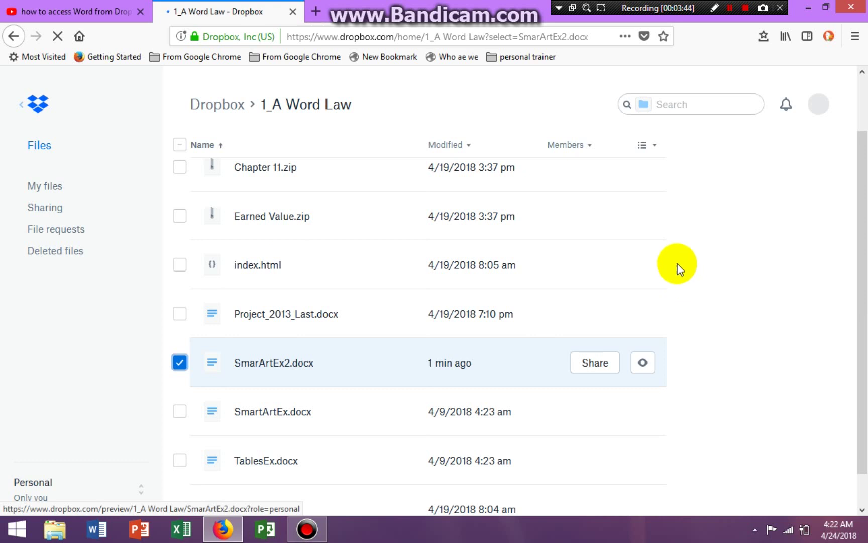
{"action": "left_click", "coordinate": [817, 105]}
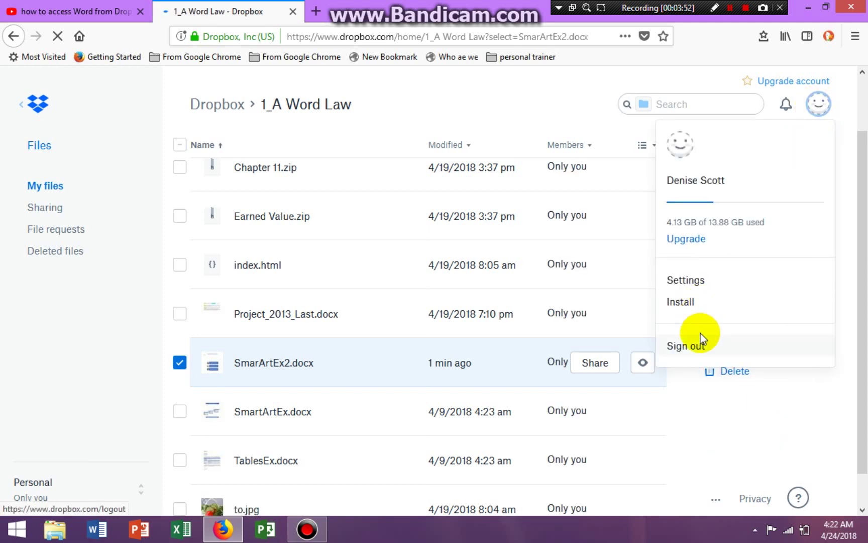
{"action": "left_click", "coordinate": [699, 347]}
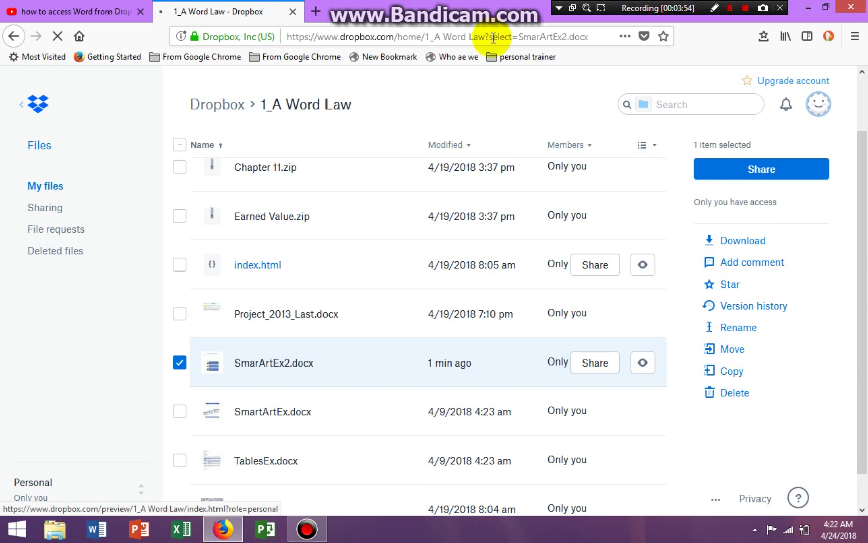